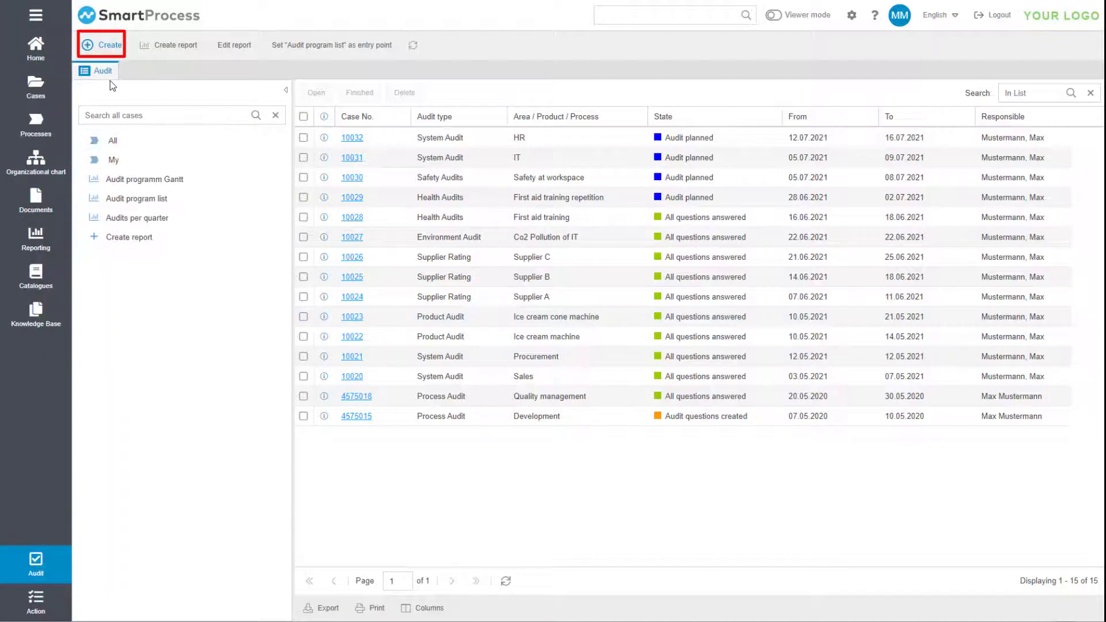
Create a new audit with area ISO 9001 audit, variant Certification Audit and type System Audit.
{"action": "left_click", "coordinate": [102, 45]}
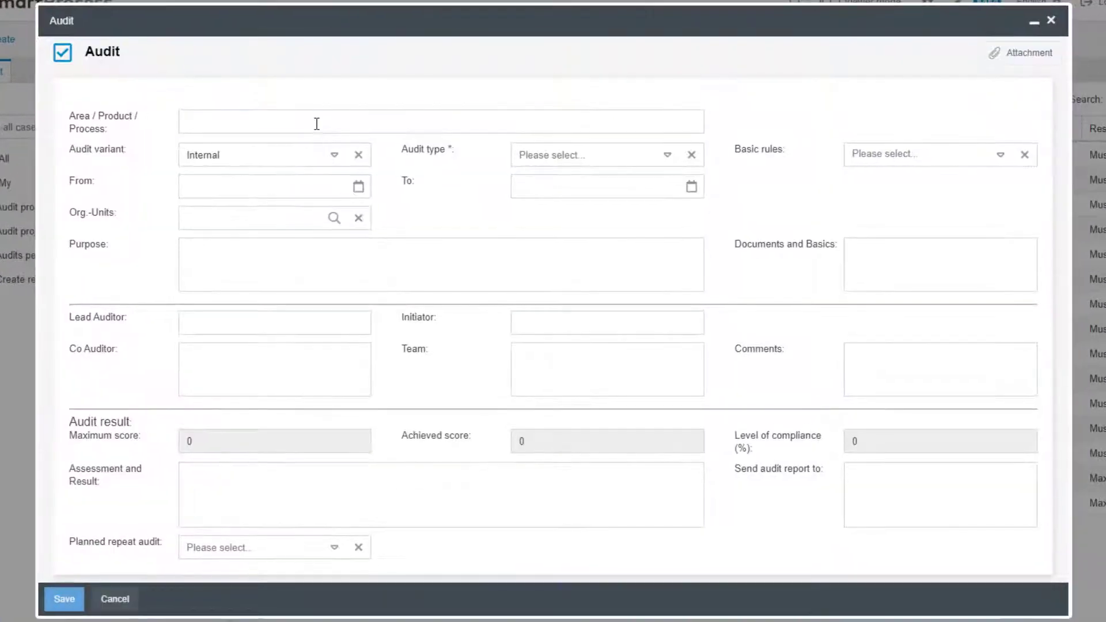
{"action": "left_click", "coordinate": [316, 122]}
{"action": "type", "text": "ISO 9001 a"}
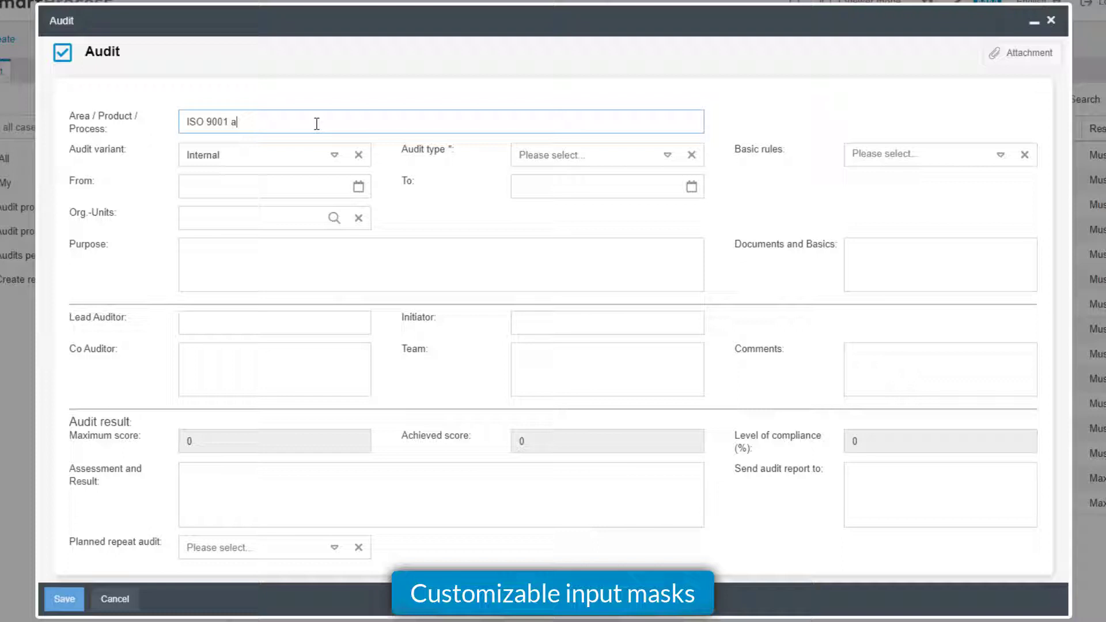
{"action": "type", "text": "udit"}
{"action": "left_click", "coordinate": [333, 154]}
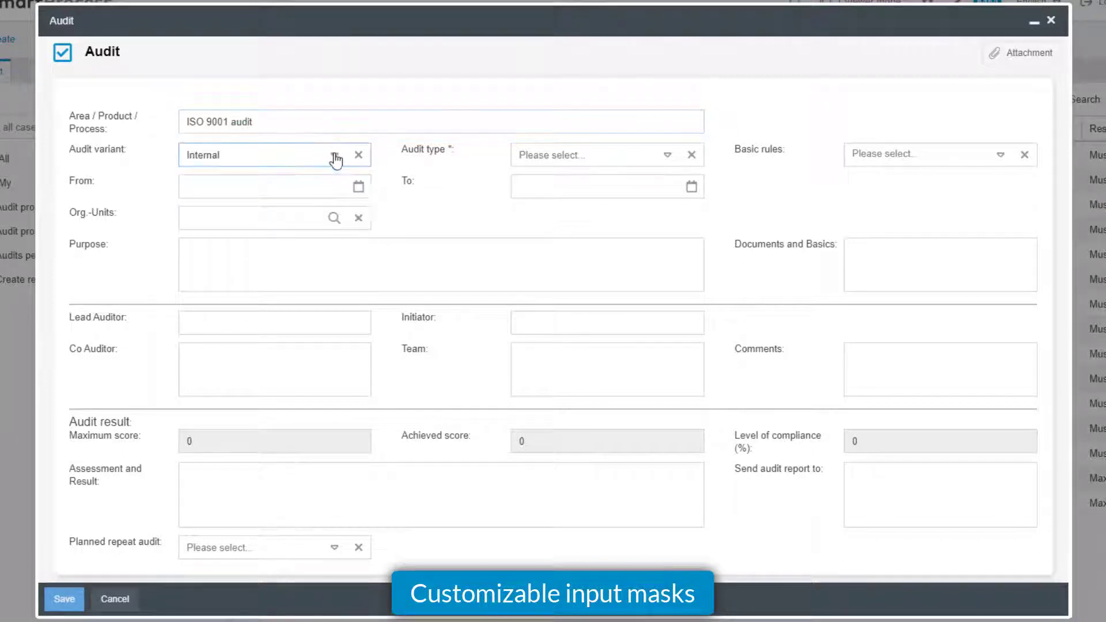
{"action": "left_click", "coordinate": [286, 223]}
{"action": "left_click", "coordinate": [667, 154]}
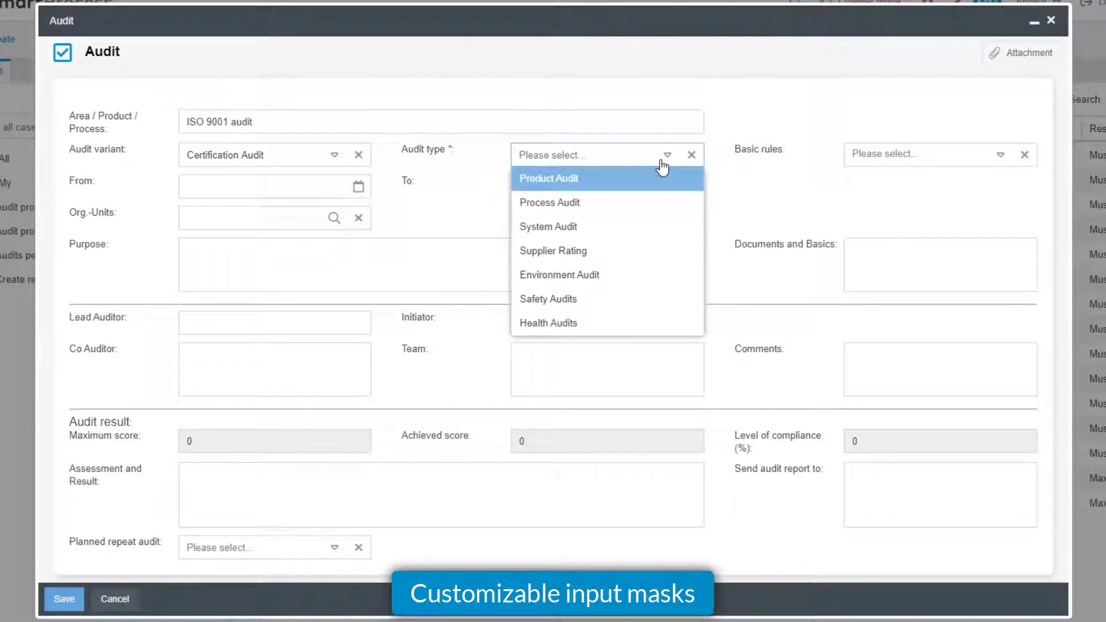
{"action": "left_click", "coordinate": [596, 228]}
Add basic rules ISO 9001 and ISO 14001, plan it for 25–30 April 2021 and save.
{"action": "left_click", "coordinate": [1001, 154]}
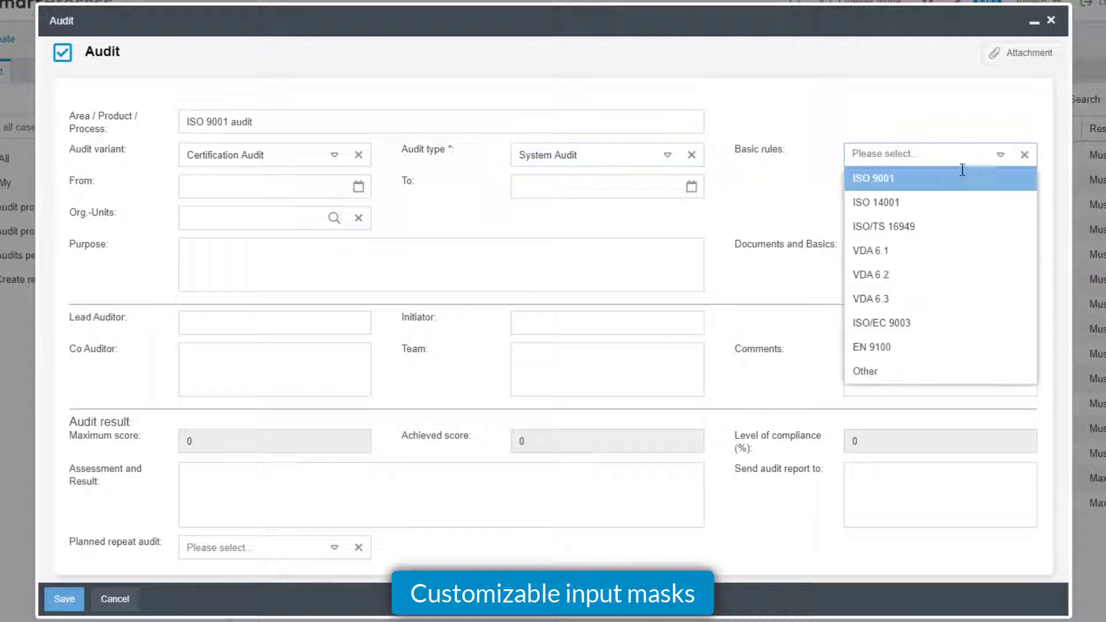
{"action": "left_click", "coordinate": [942, 180]}
{"action": "left_click", "coordinate": [907, 203]}
{"action": "left_click", "coordinate": [358, 187]}
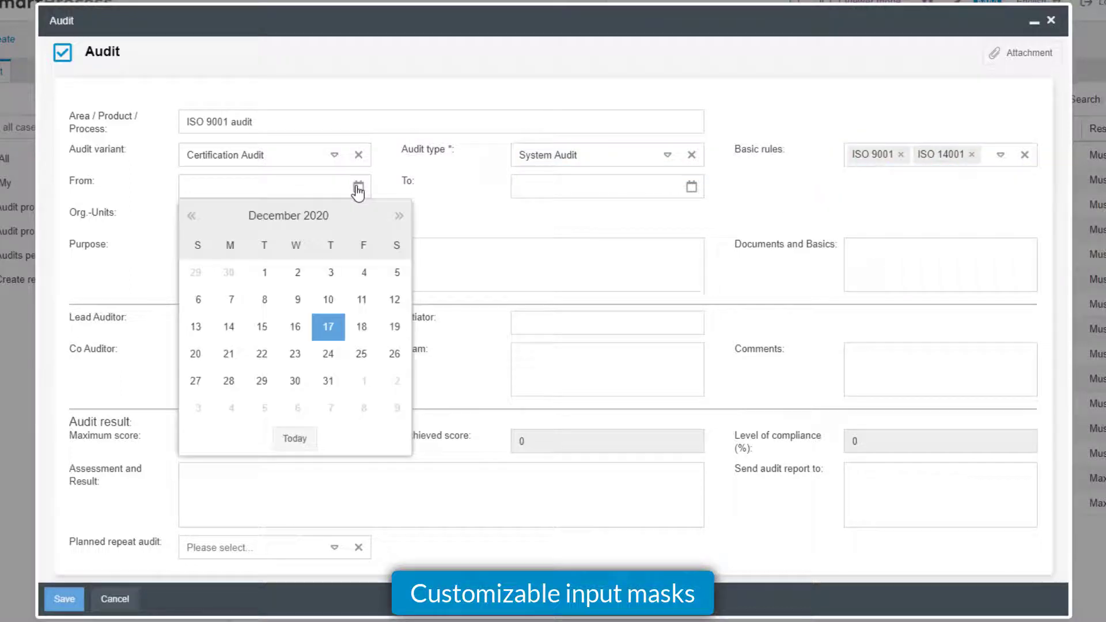
{"action": "left_click", "coordinate": [399, 217]}
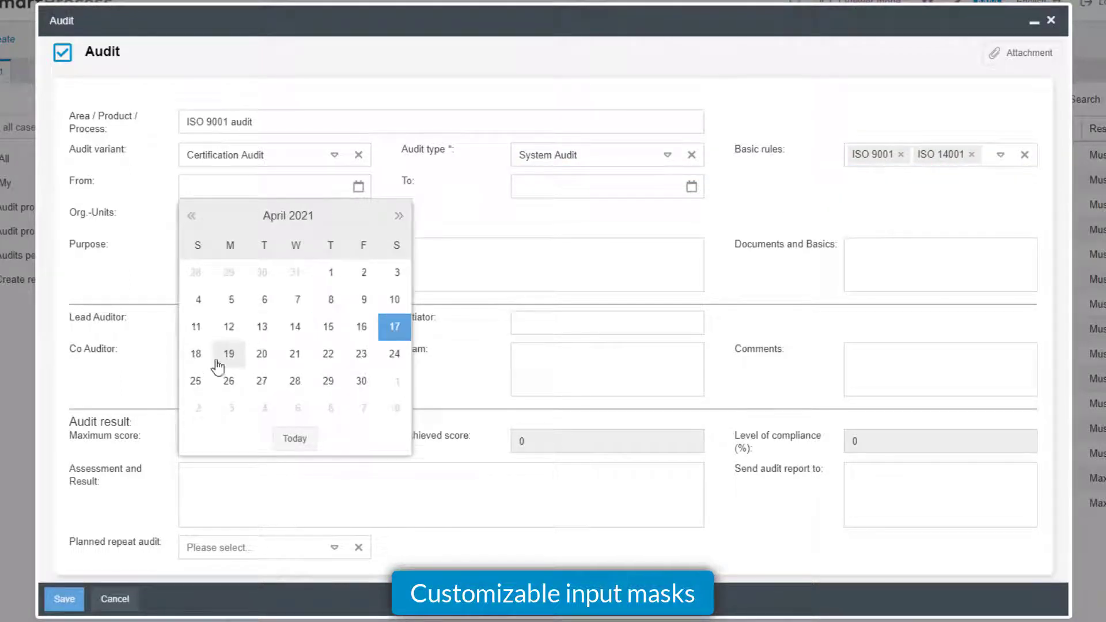
{"action": "left_click", "coordinate": [196, 381]}
{"action": "left_click", "coordinate": [526, 185]}
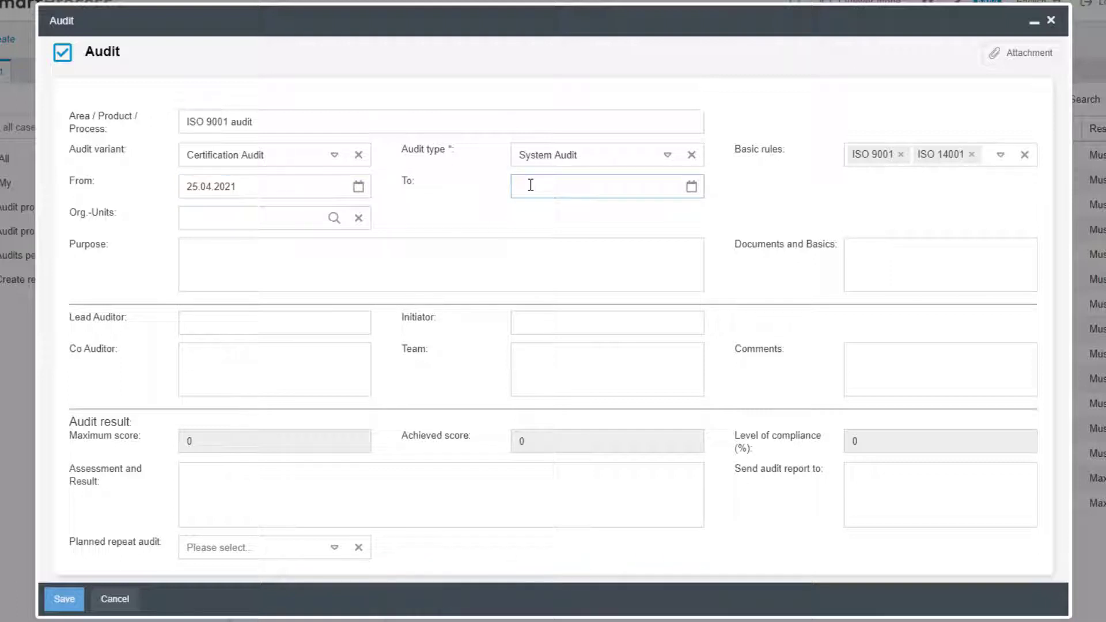
{"action": "type", "text": "30.04.2021"}
{"action": "left_click", "coordinate": [61, 599]}
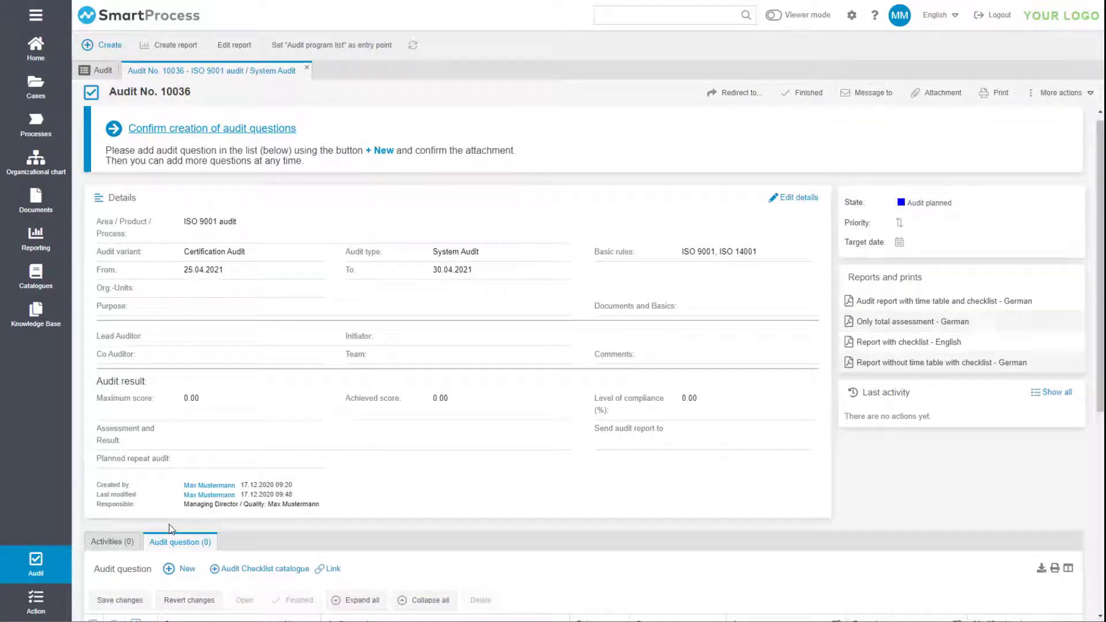
{"action": "scroll", "coordinate": [177, 510], "scroll_direction": "down", "scroll_amount": 3}
Bring up the Audit Checklist catalogue of questions for Audit No. 10036.
{"action": "left_click", "coordinate": [251, 398]}
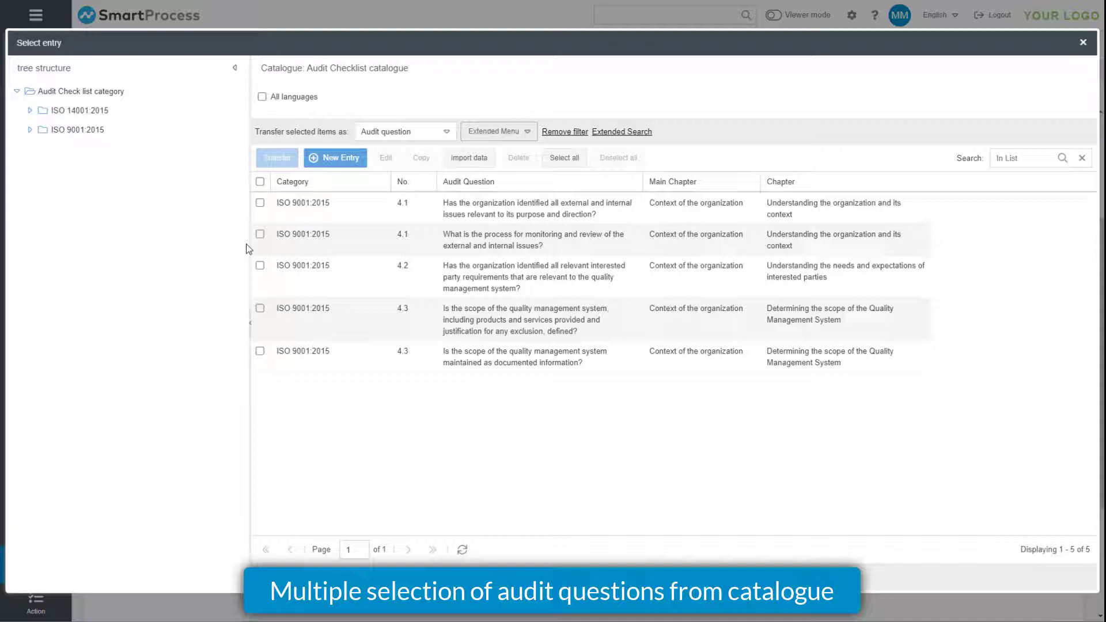
Select the three ISO 9001:2015 questions on issues, monitoring/review and interested parties.
{"action": "left_click", "coordinate": [261, 205]}
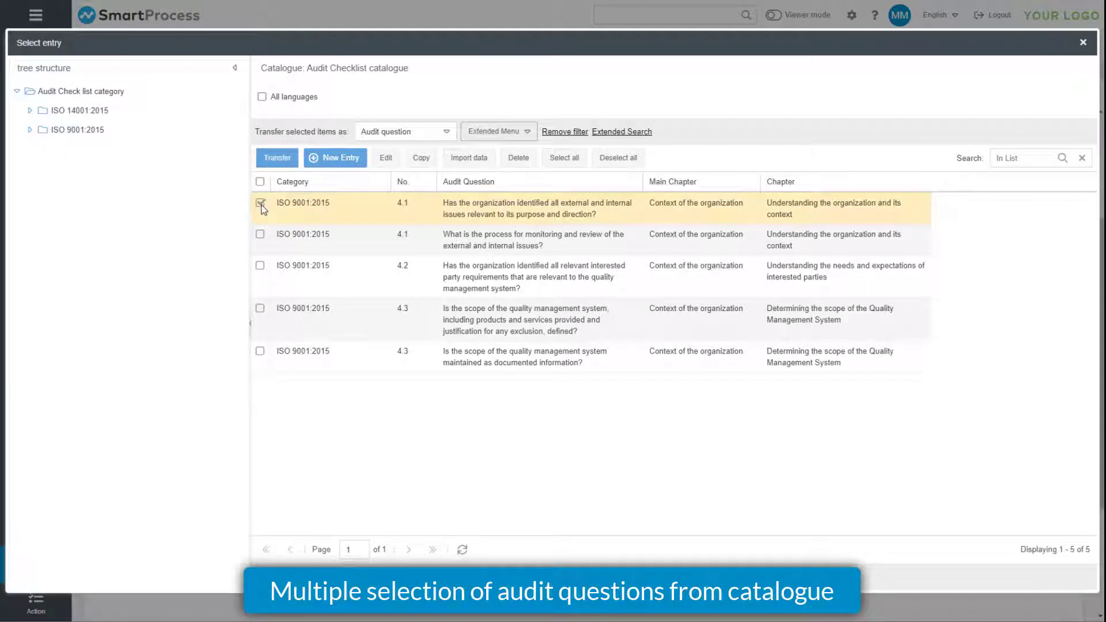
{"action": "left_click", "coordinate": [260, 234]}
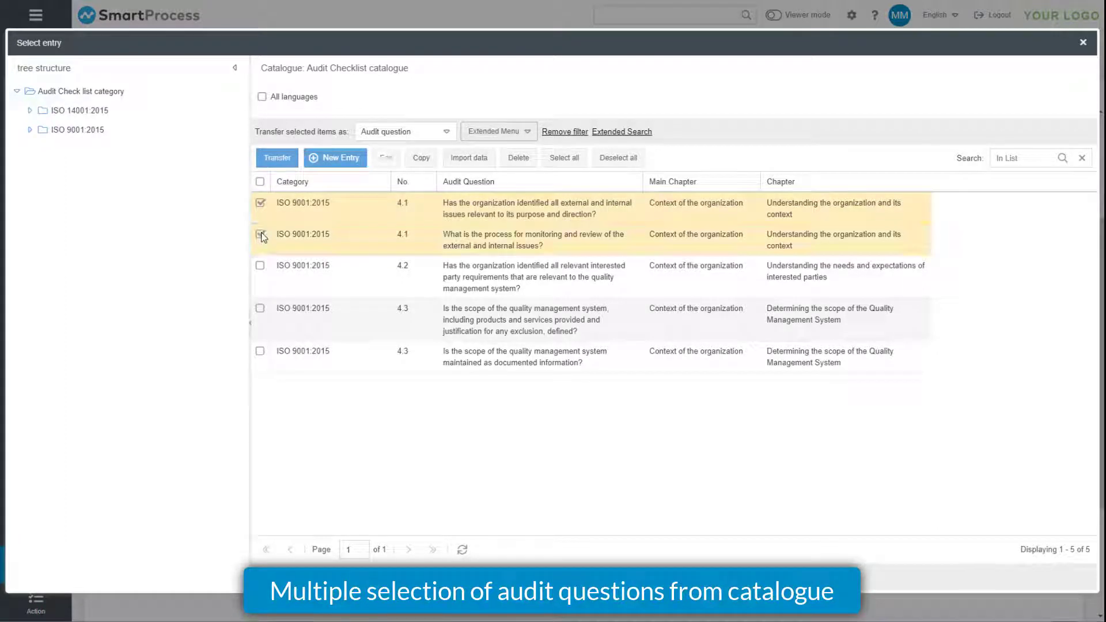
{"action": "left_click", "coordinate": [260, 266]}
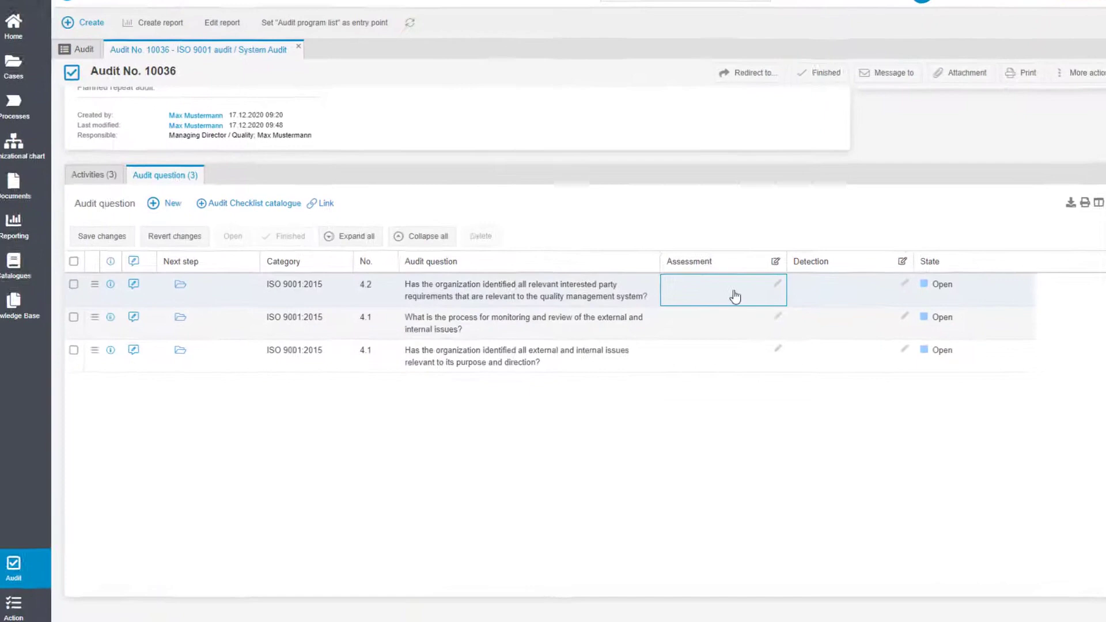
Rate question 4.2 red with 0, the monitoring question orange with 6, the third as fully fulfilled.
{"action": "left_click", "coordinate": [767, 271]}
{"action": "left_click", "coordinate": [764, 290]}
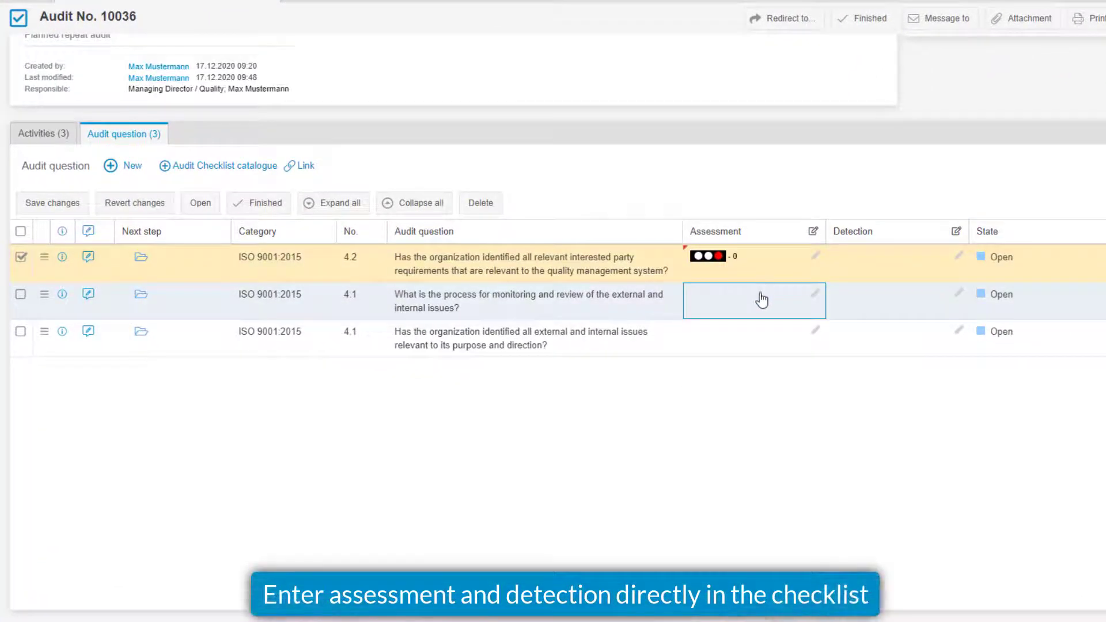
{"action": "left_click", "coordinate": [748, 368]}
{"action": "left_click", "coordinate": [748, 340]}
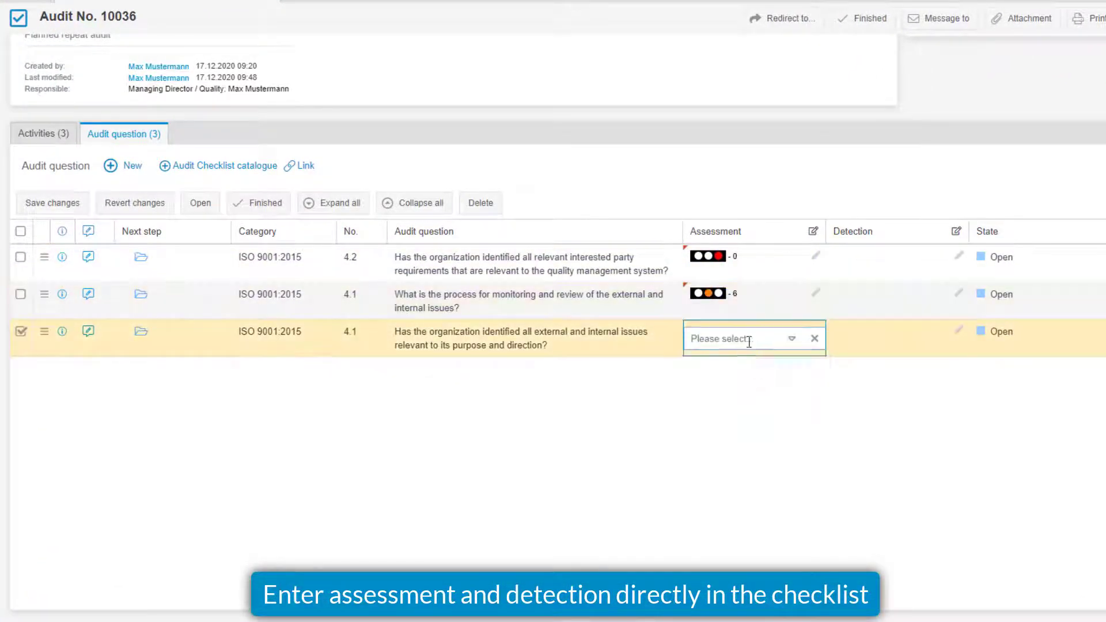
{"action": "left_click", "coordinate": [731, 448]}
Enter 'Is not identified at the moment' as 4.2's detection and save the checklist assessments.
{"action": "left_click", "coordinate": [872, 253]}
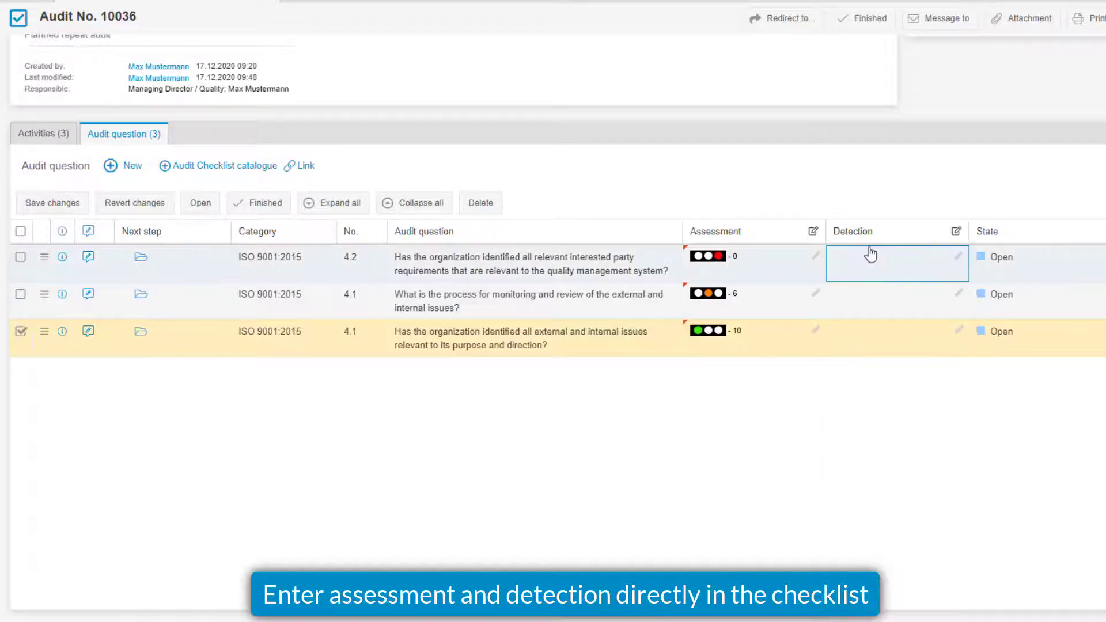
{"action": "type", "text": "Is not id"}
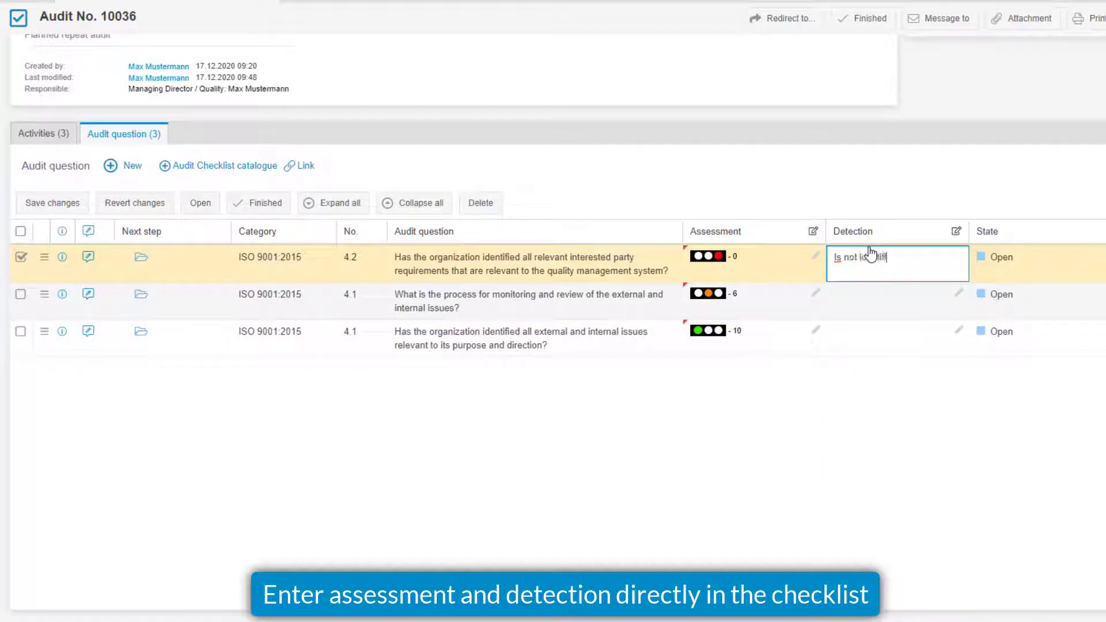
{"action": "type", "text": "entified at the moment"}
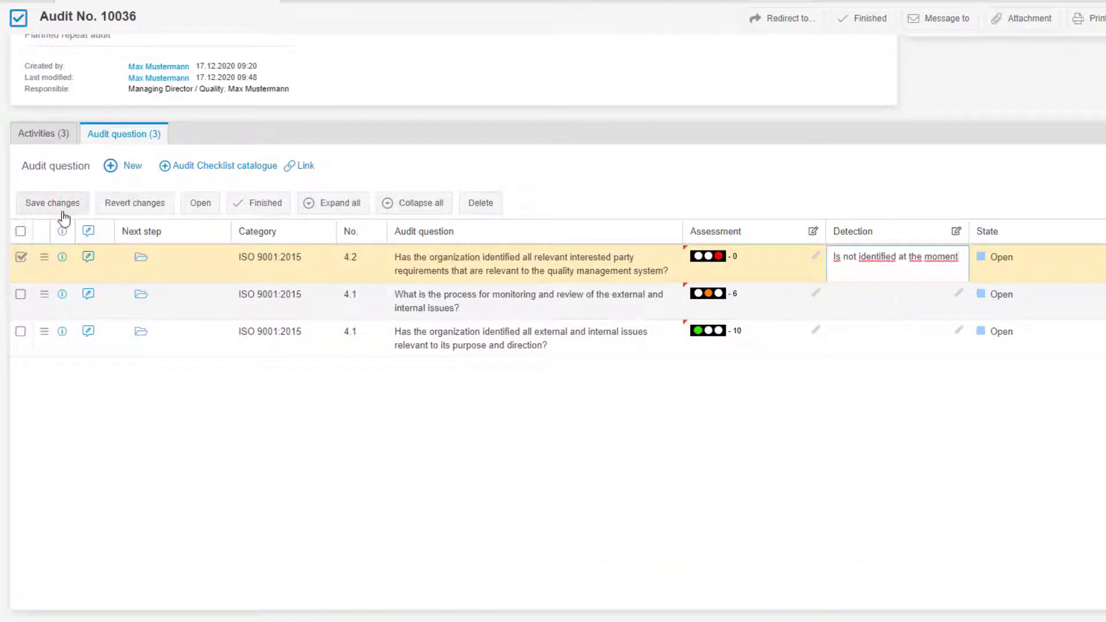
{"action": "left_click", "coordinate": [63, 212]}
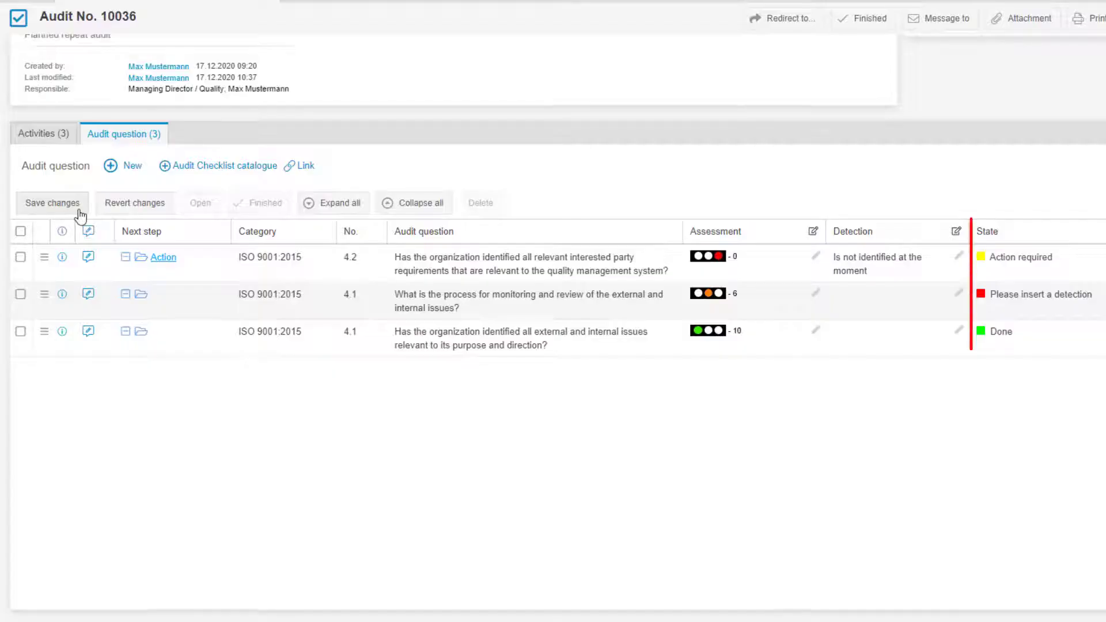
Raise an action for question 4.2 to develop a concept for identifying interested parties and save.
{"action": "left_click", "coordinate": [171, 263]}
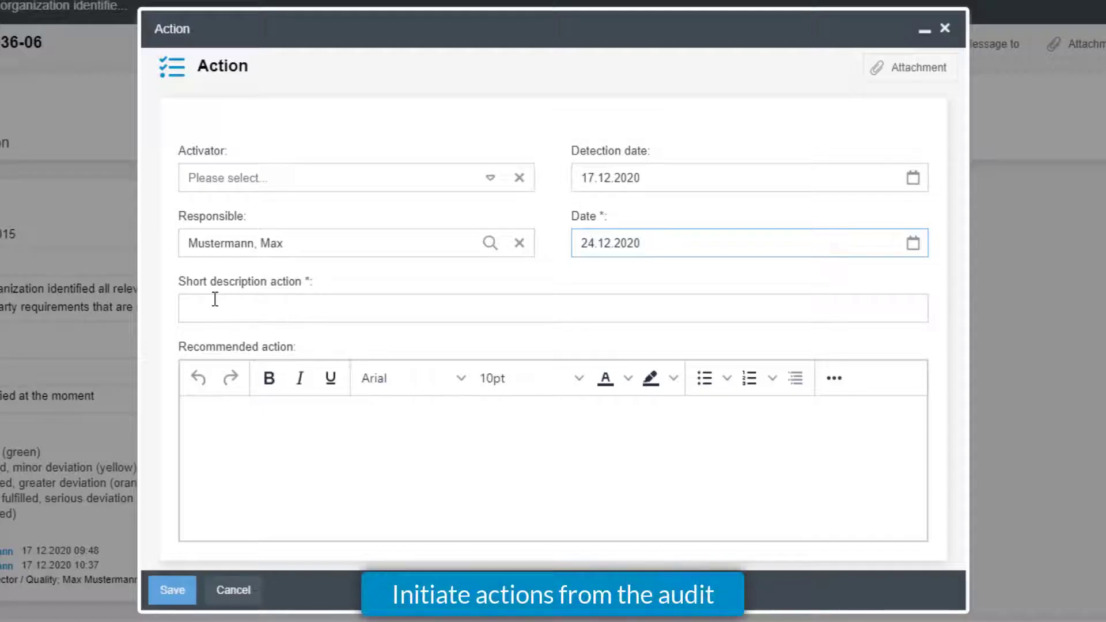
{"action": "left_click", "coordinate": [215, 300]}
{"action": "type", "text": "Develop concept for identifying interested parties"}
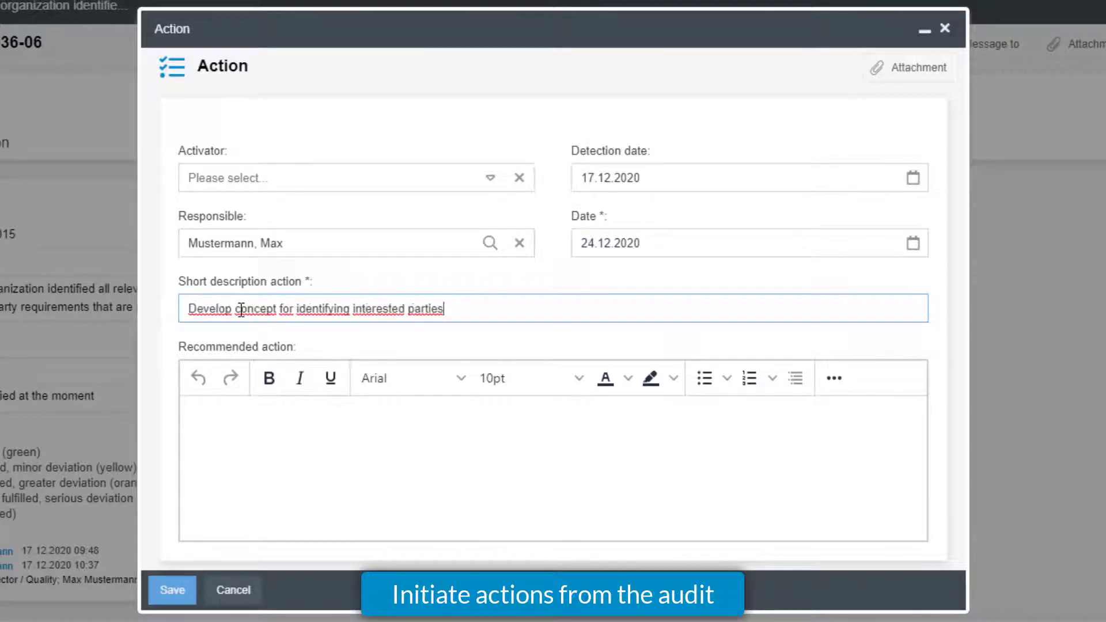
{"action": "left_click", "coordinate": [172, 590]}
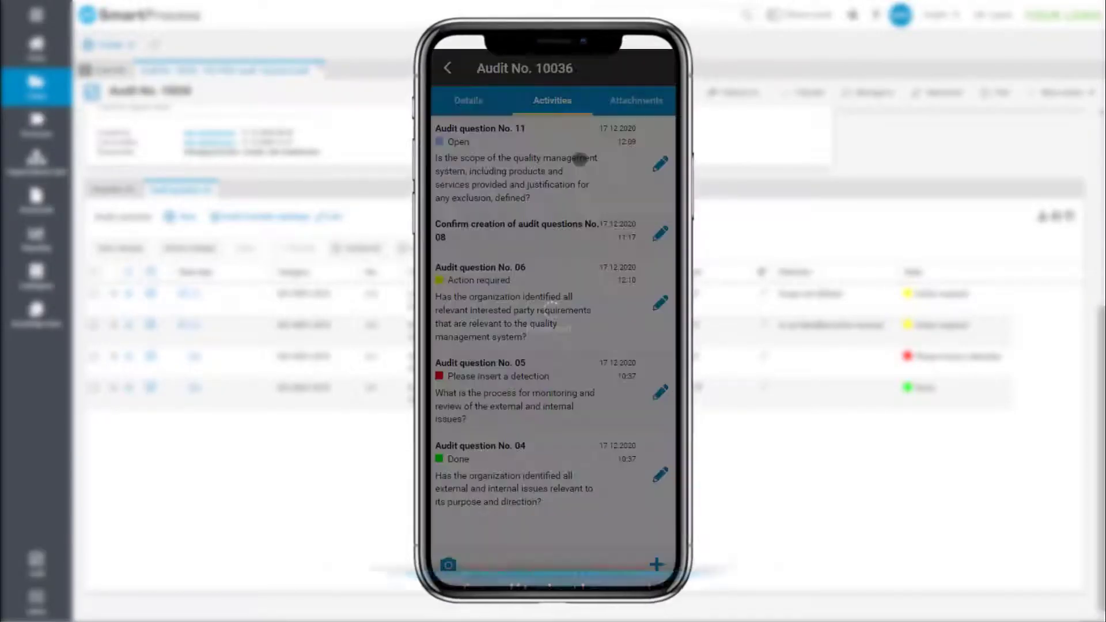
Assess question No. 11 with 6 points and detection 'Scope not defined', then save.
{"action": "left_click", "coordinate": [661, 165]}
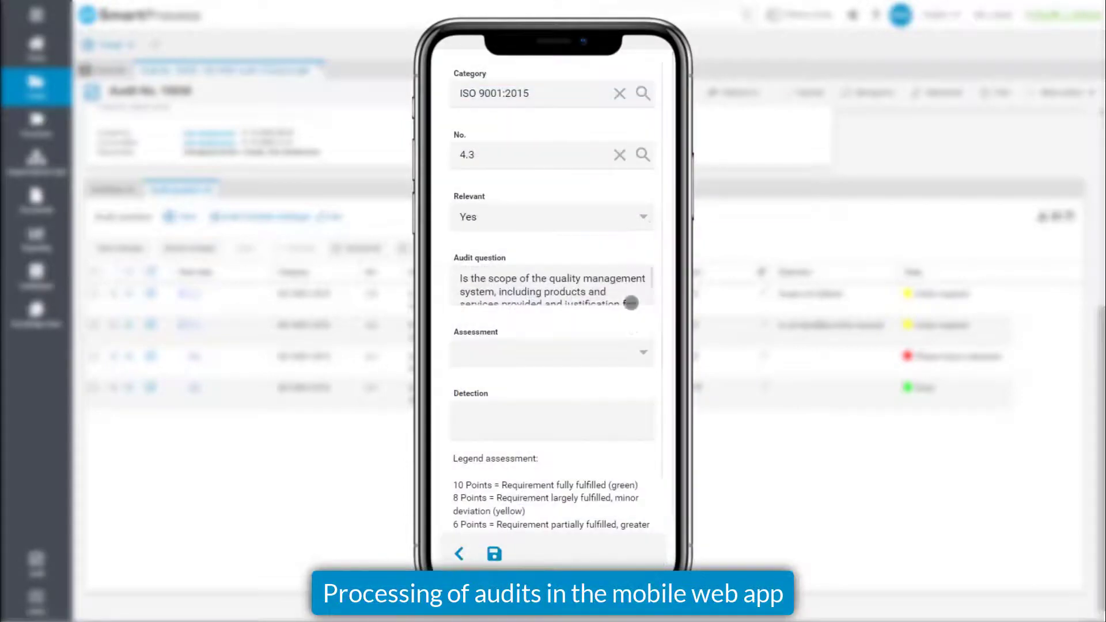
{"action": "left_click", "coordinate": [642, 350]}
{"action": "left_click", "coordinate": [528, 429]}
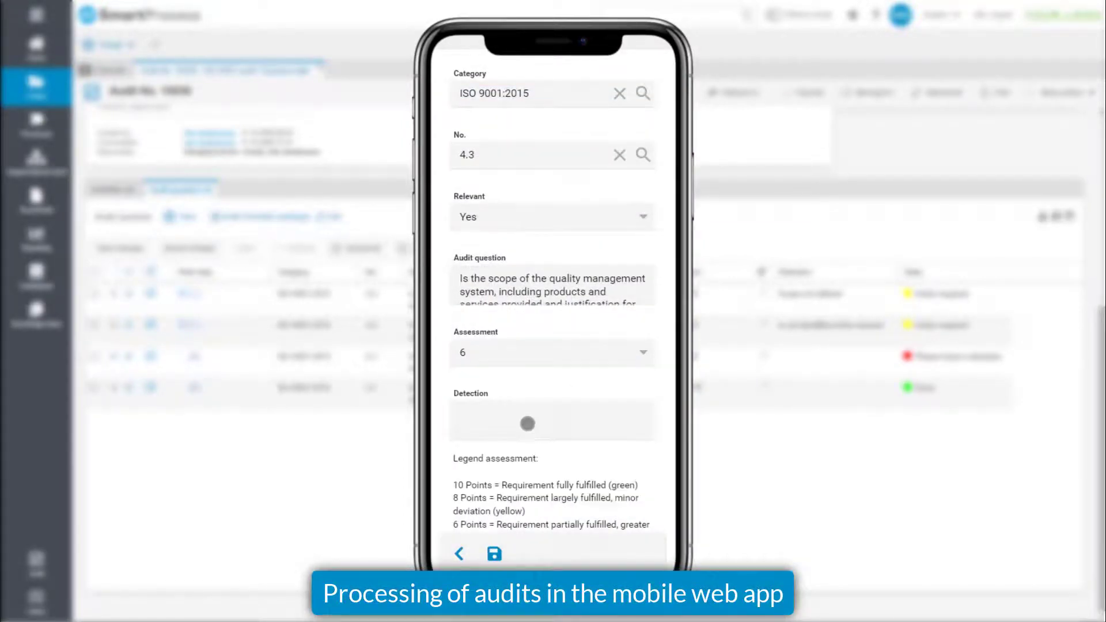
{"action": "type", "text": "Scope not defined"}
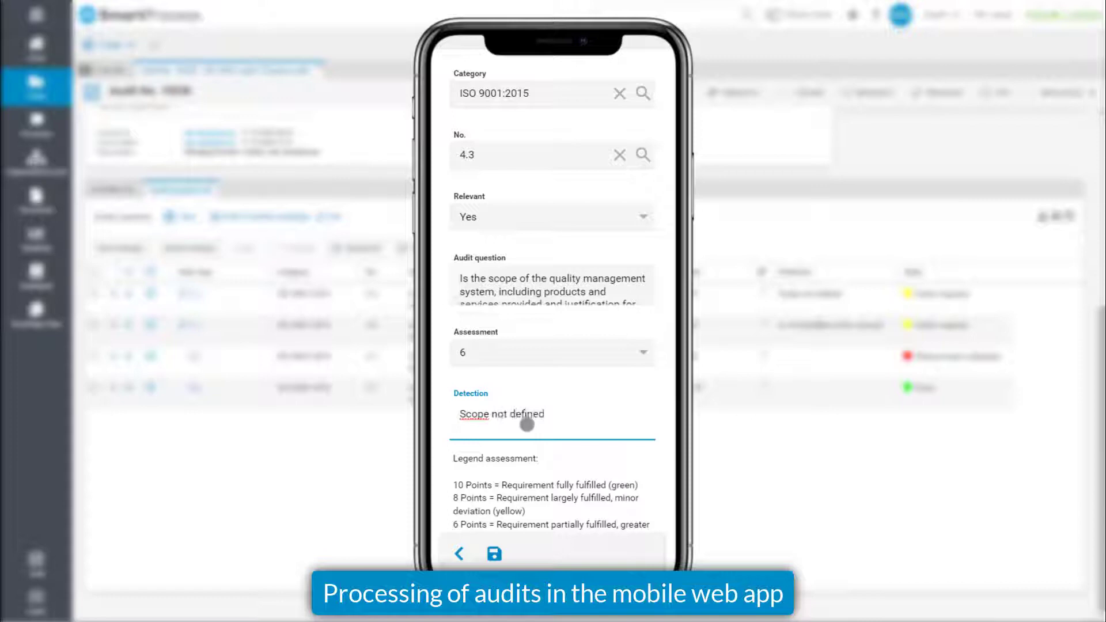
{"action": "left_click", "coordinate": [495, 552]}
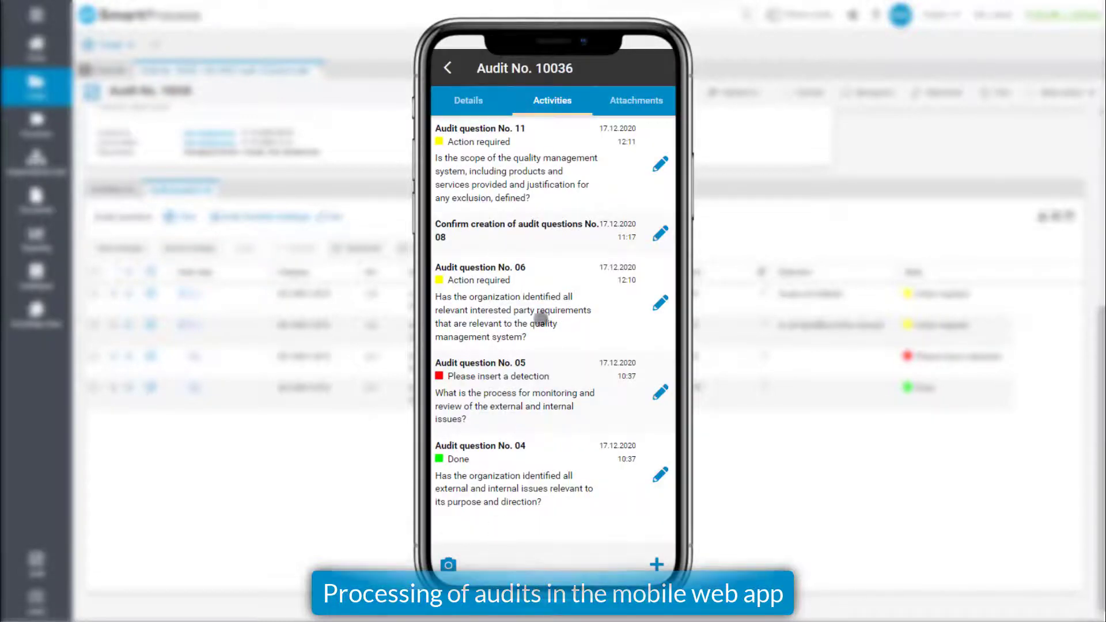
Raise an action for question No. 11 due 17.12.2020 to define scope for quality management and save.
{"action": "left_click", "coordinate": [523, 162]}
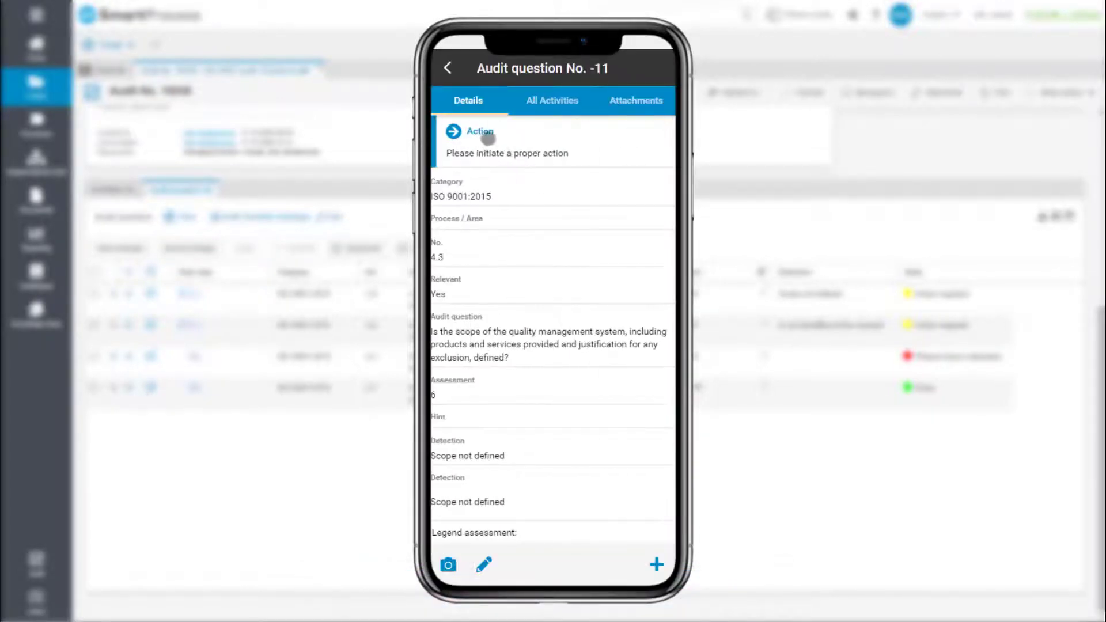
{"action": "left_click", "coordinate": [474, 134]}
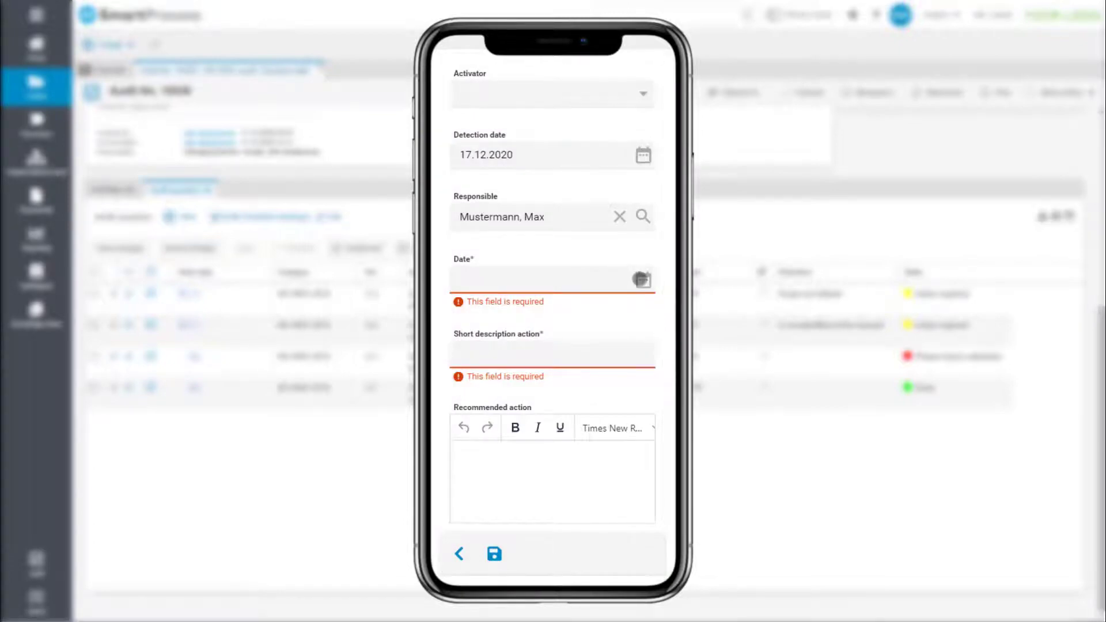
{"action": "left_click", "coordinate": [643, 273]}
{"action": "left_click", "coordinate": [640, 462]}
{"action": "left_click", "coordinate": [522, 343]}
{"action": "type", "text": "Define scope for quality management"}
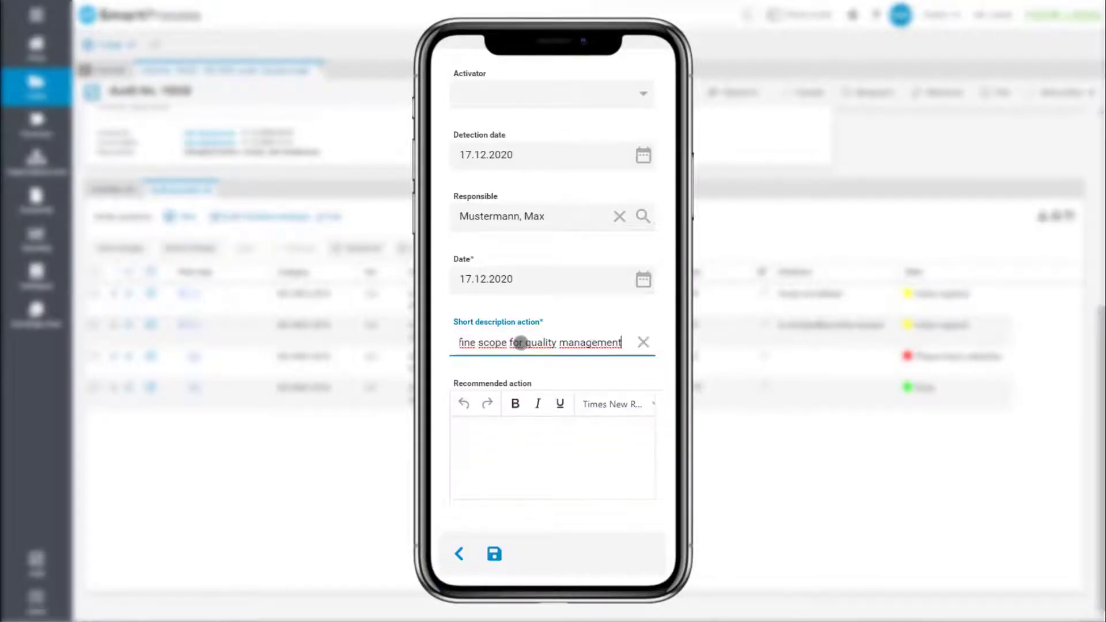
{"action": "left_click", "coordinate": [530, 455]}
{"action": "left_click", "coordinate": [494, 553]}
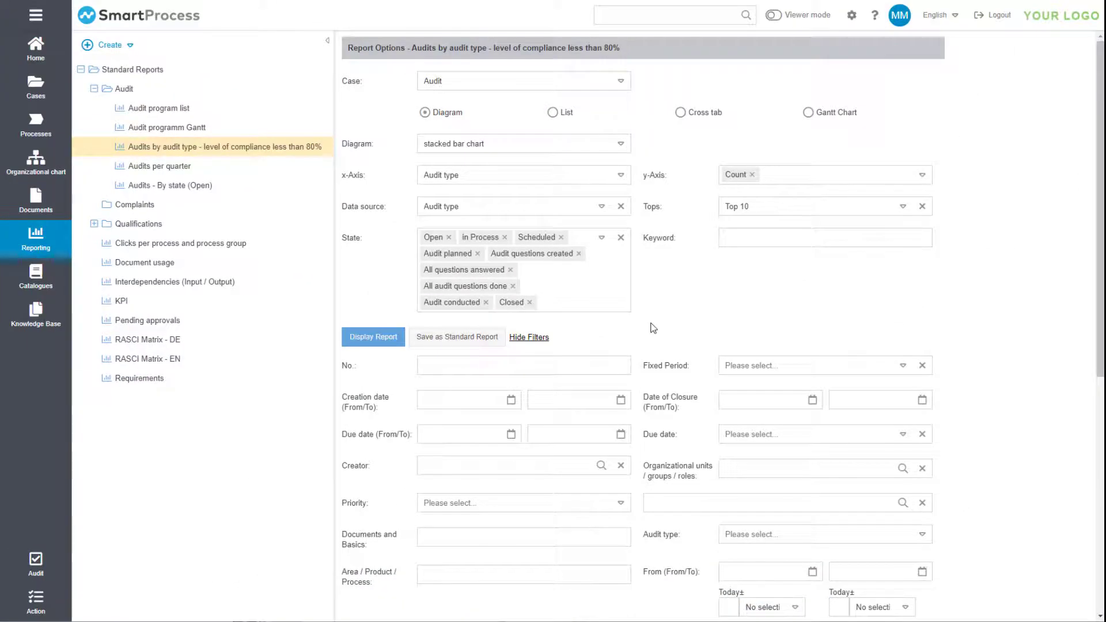
Display the 'Audits by audit type - level of compliance less than 80%' stacked bar chart.
{"action": "left_click", "coordinate": [391, 340]}
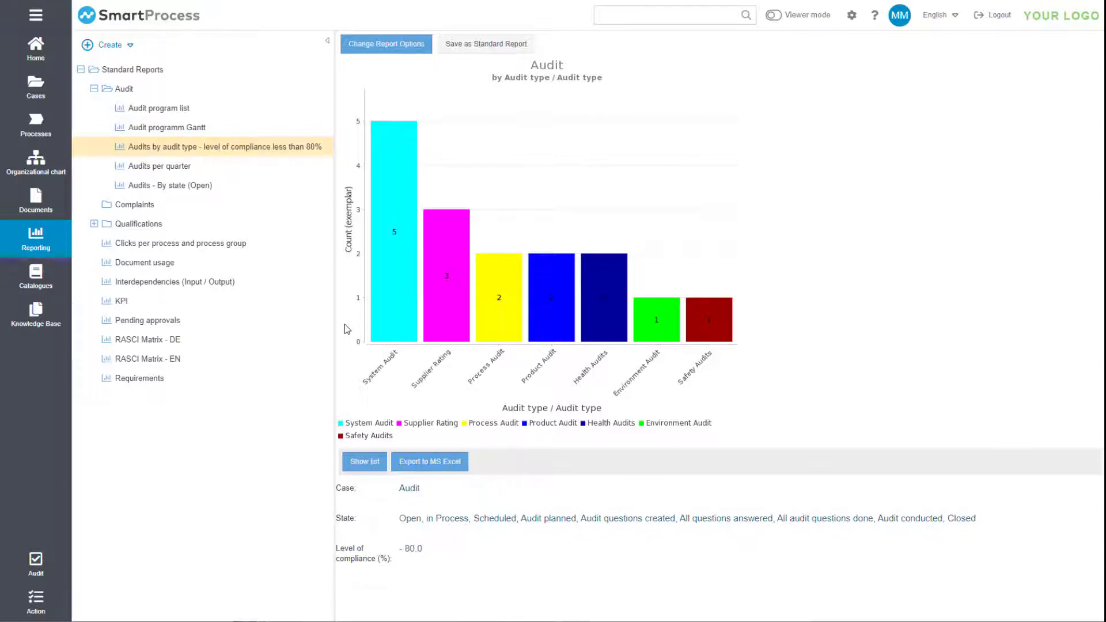
Show the 'Audits - By state (Open)' chart counting audits per state.
{"action": "left_click", "coordinate": [226, 191]}
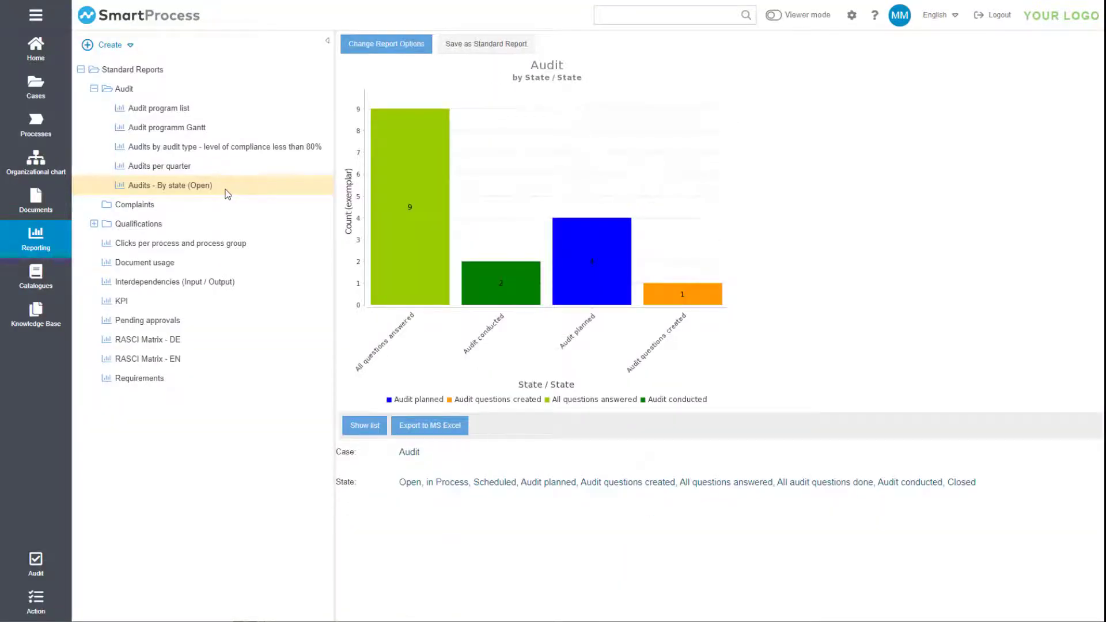